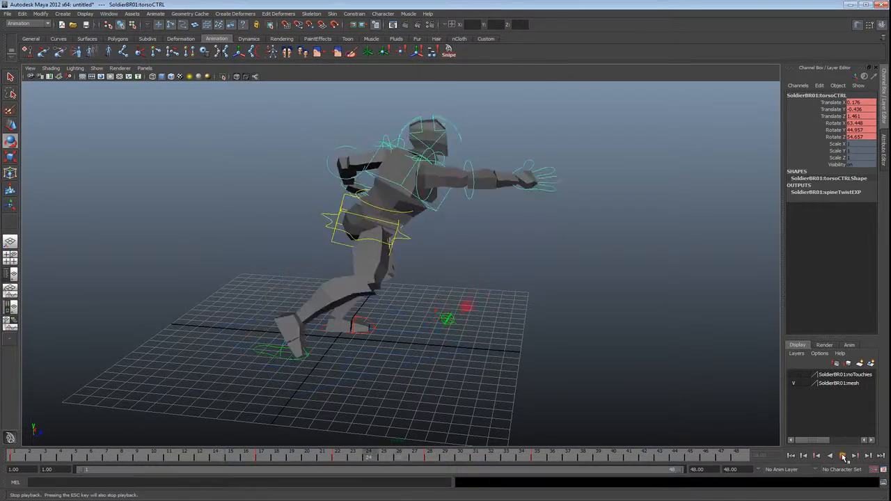
Shift the keys of the right shoulder, elbow and wrist controls to put the punch poses at frames 19 and 24.
key(Escape)
alt+drag(567, 228, 546, 245)
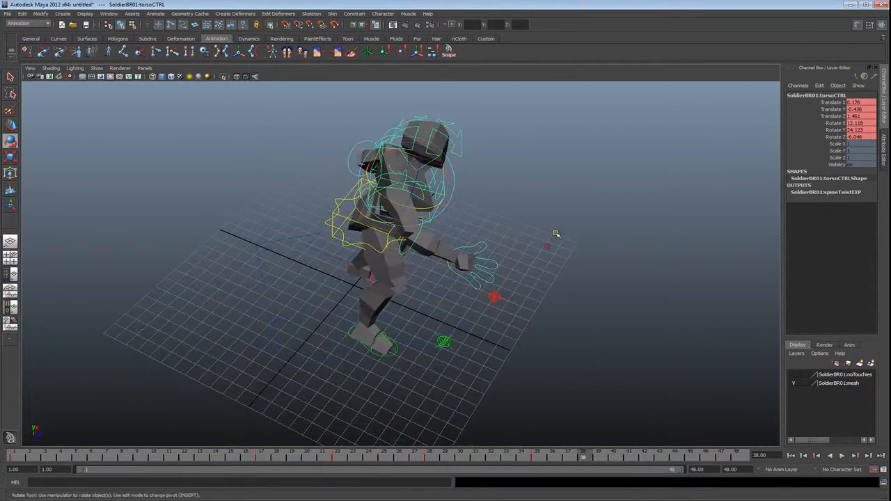
alt+middle_drag(558, 213, 543, 230)
scroll(555, 272, up, 3)
alt+drag(557, 272, 533, 269)
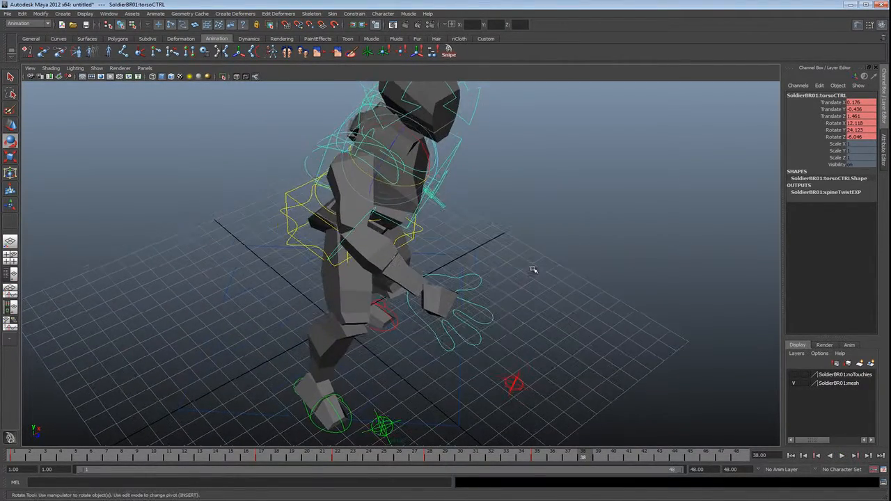
click(305, 165)
alt+drag(327, 294, 394, 270)
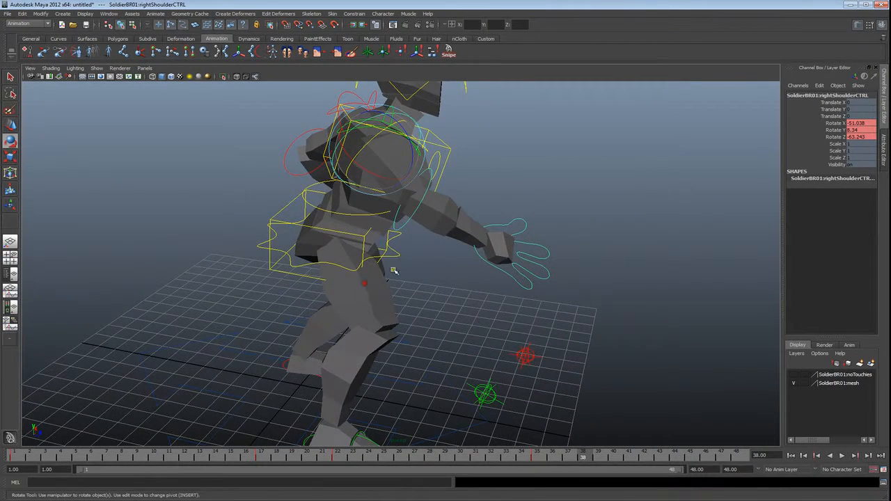
click(496, 269)
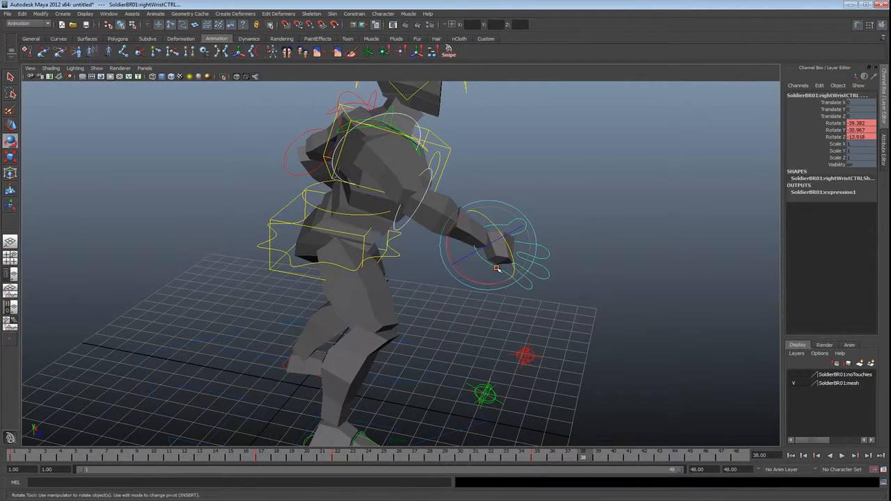
drag(269, 454, 335, 459)
alt+drag(441, 375, 515, 327)
mouse_move(335, 456)
mouse_down()
mouse_move(264, 459)
mouse_move(338, 456)
mouse_move(271, 460)
mouse_move(334, 463)
mouse_up()
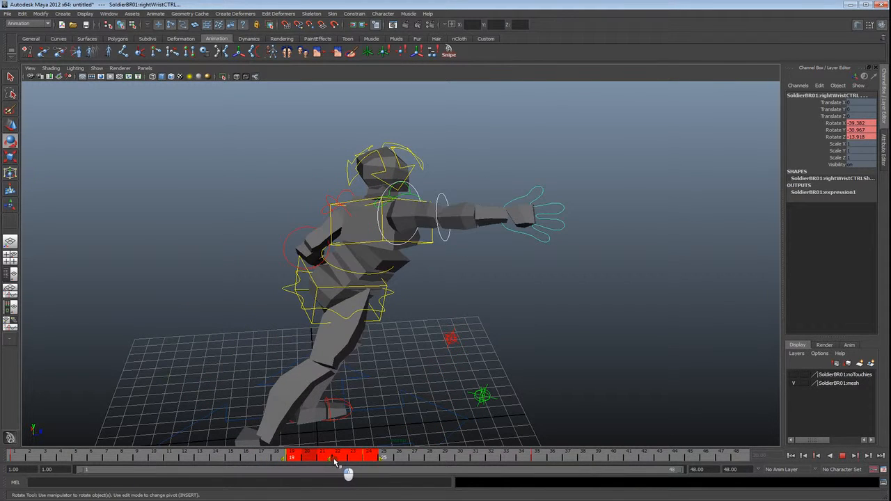
mouse_move(251, 456)
mouse_down()
mouse_move(213, 459)
mouse_move(445, 461)
mouse_move(254, 460)
mouse_move(416, 459)
mouse_move(412, 443)
mouse_up()
Play the animation from the side to check the retimed right arm.
scroll(455, 397, down, 4)
alt+drag(476, 372, 480, 359)
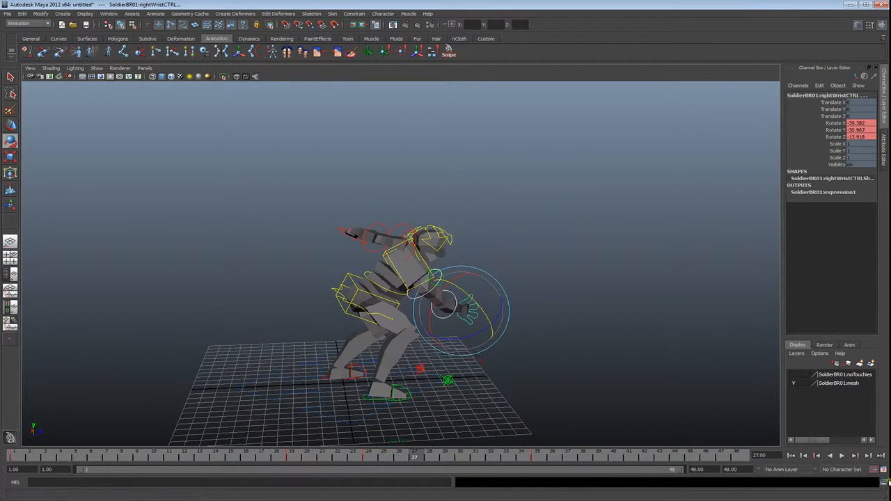
click(842, 456)
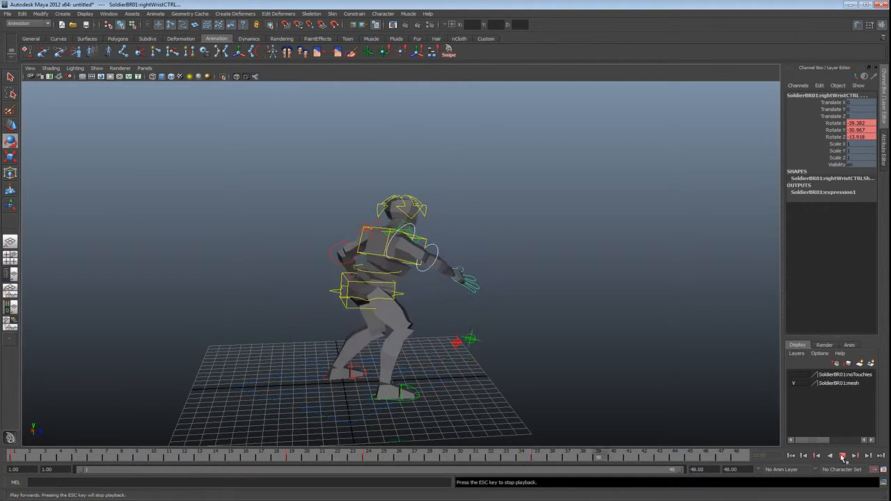
click(842, 457)
Shift the left shoulder control's keys to frames 20 and 25.
alt+drag(360, 284, 575, 305)
alt+middle_drag(446, 251, 339, 273)
scroll(339, 273, up, 4)
click(328, 270)
shift+drag(261, 458, 349, 462)
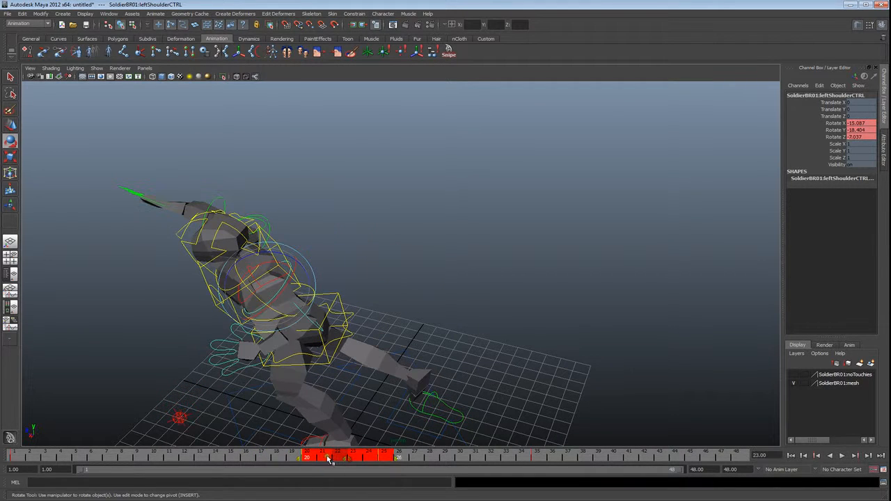
drag(239, 454, 384, 454)
Shift the pelvis control's keys earlier, placing the main poses at frames 16 and 21.
click(336, 362)
shift+drag(261, 460, 285, 463)
double_click(211, 460)
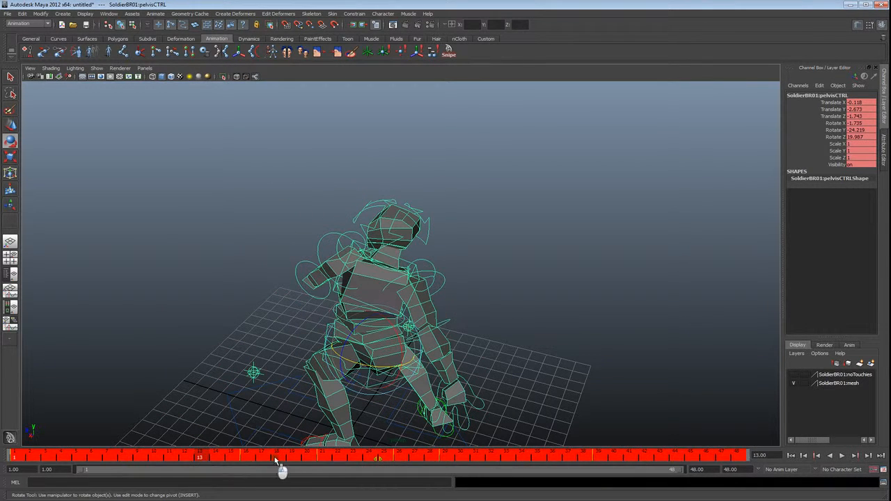
click(190, 460)
Scrub and play the animation from several angles to examine the overlap between pelvis and arms.
key(alt+v)
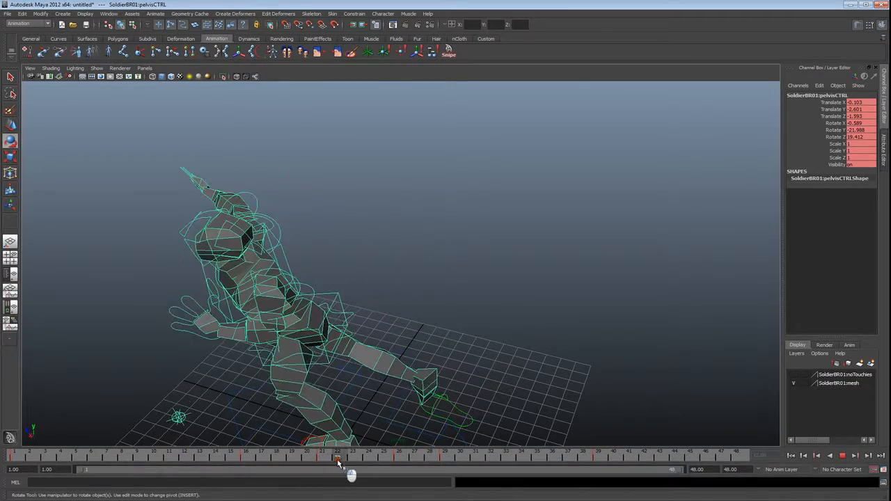
drag(341, 460, 20, 453)
alt+drag(487, 410, 251, 362)
click(838, 457)
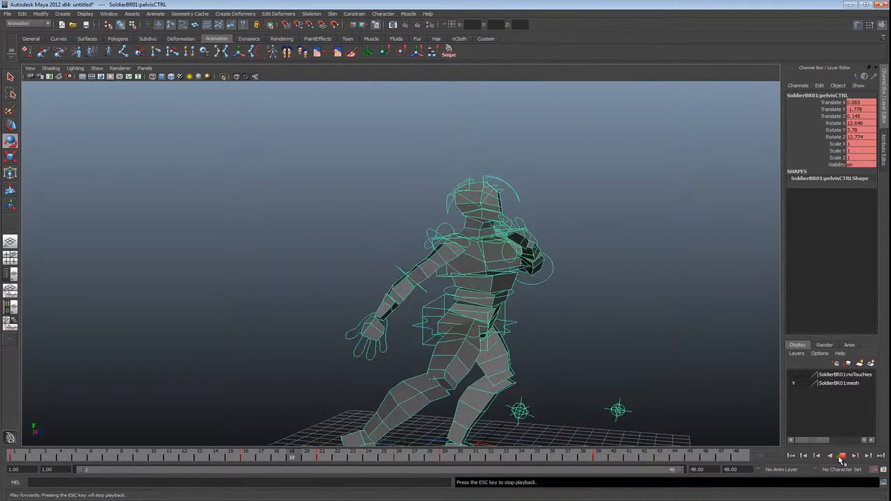
scroll(630, 331, down, 2)
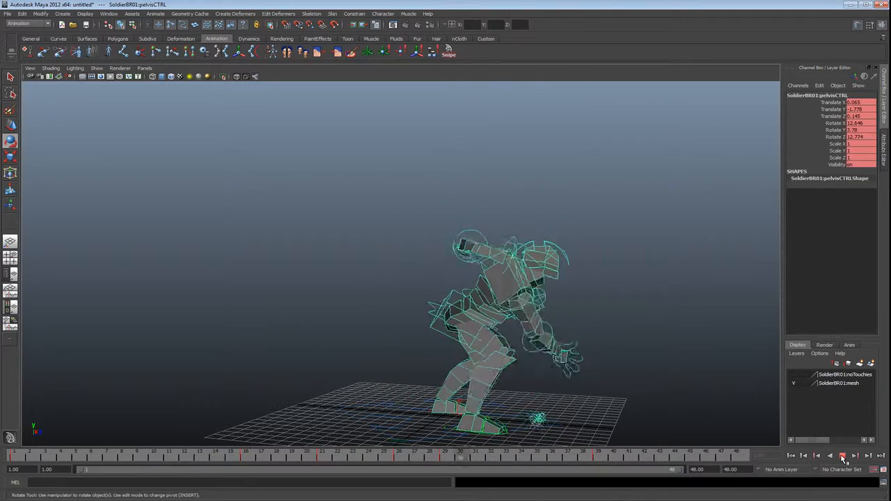
alt+drag(334, 336, 374, 342)
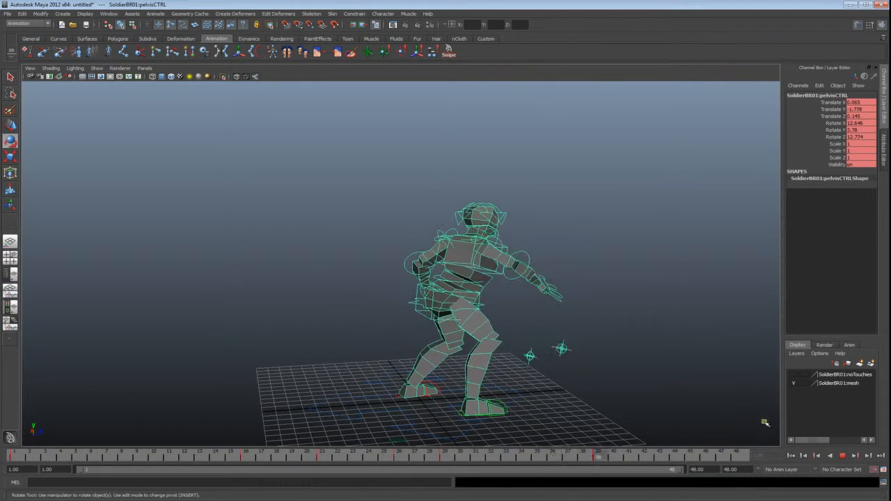
click(841, 456)
At frame 35, rotate the right shoulder control to about -18.2, 1.6 and -31.6 degrees in X, Y and Z.
alt+drag(567, 273, 445, 262)
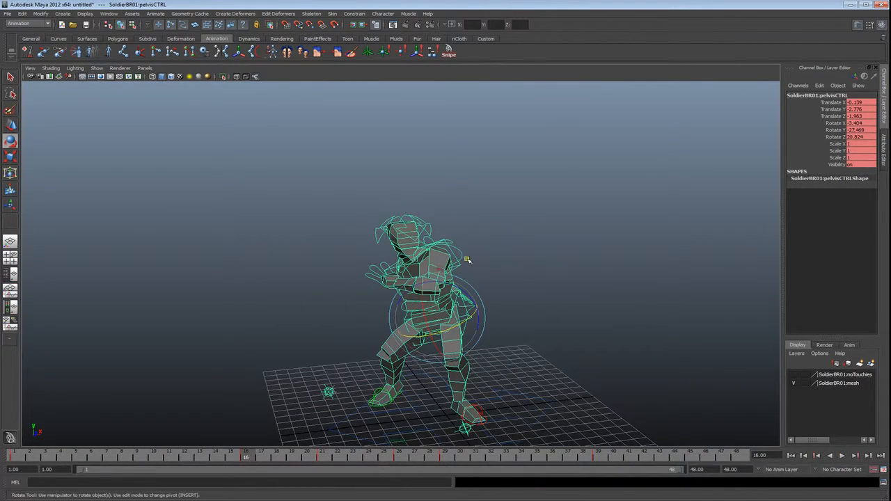
click(461, 253)
key(alt+v)
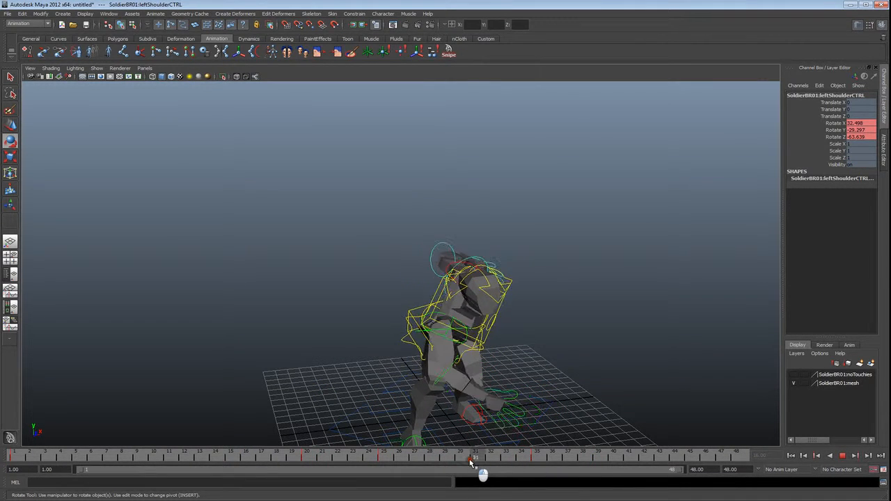
click(536, 462)
alt+drag(546, 410, 366, 331)
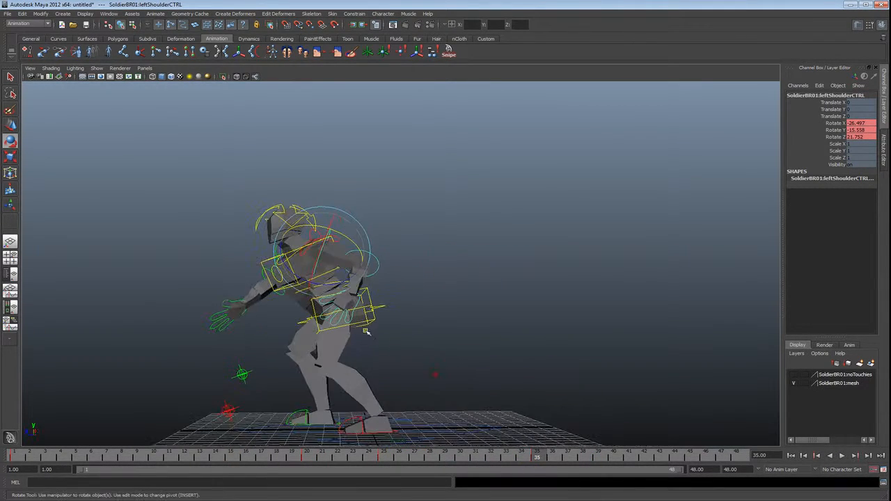
drag(327, 281, 402, 279)
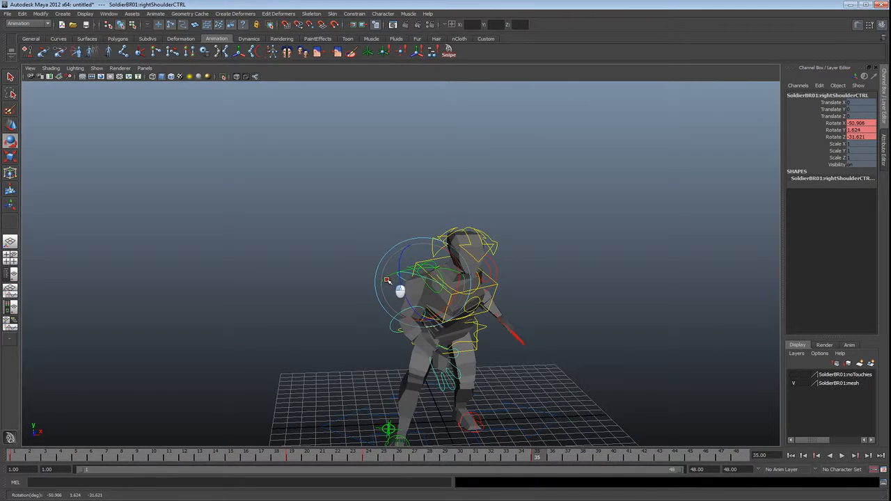
At frame 29, rotate the right shoulder and right elbow controls to shape the arm's swing in front of the body.
drag(356, 460, 444, 460)
drag(447, 332, 420, 326)
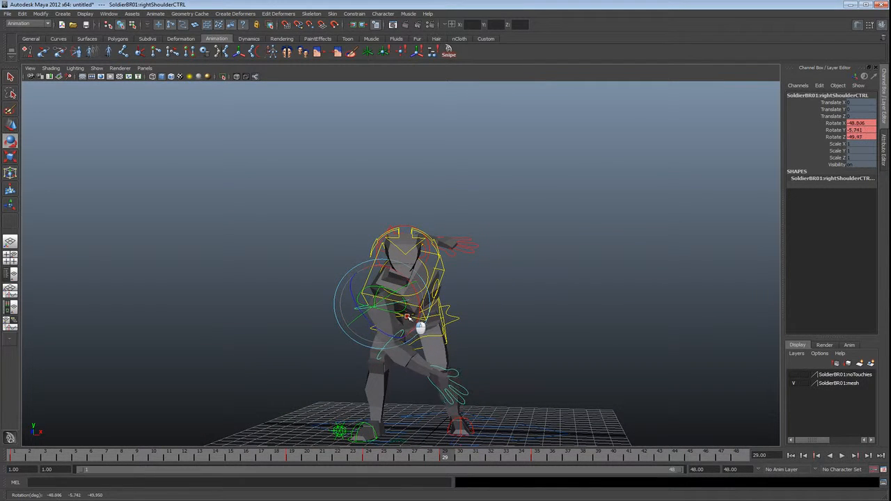
click(390, 362)
drag(425, 333, 506, 381)
At frame 35, bend the right elbow control to about -61.4 degrees in X.
drag(448, 454, 533, 463)
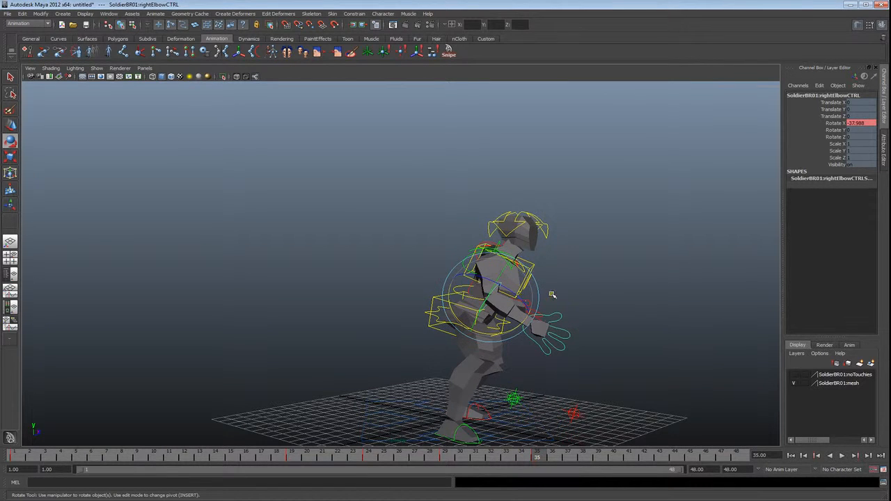
alt+drag(588, 296, 578, 306)
scroll(576, 308, up, 4)
mouse_move(546, 334)
mouse_down()
mouse_move(572, 324)
mouse_move(548, 332)
mouse_up()
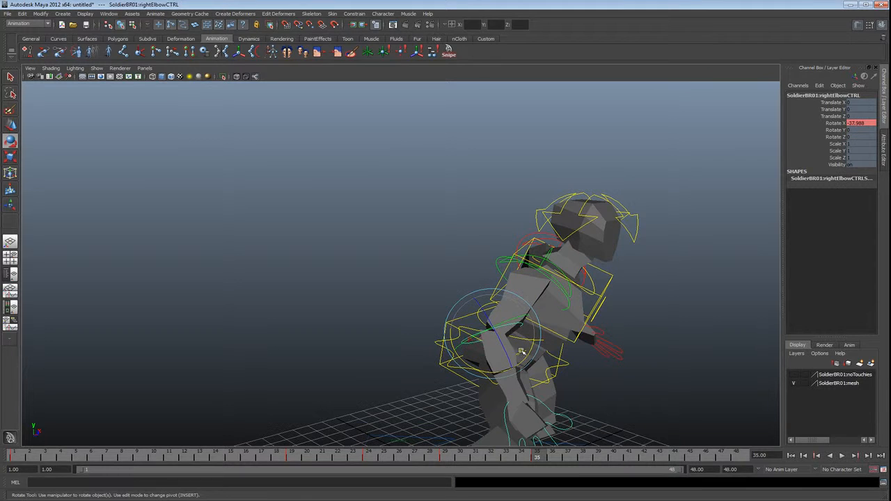
drag(521, 360, 559, 358)
alt+drag(559, 357, 540, 336)
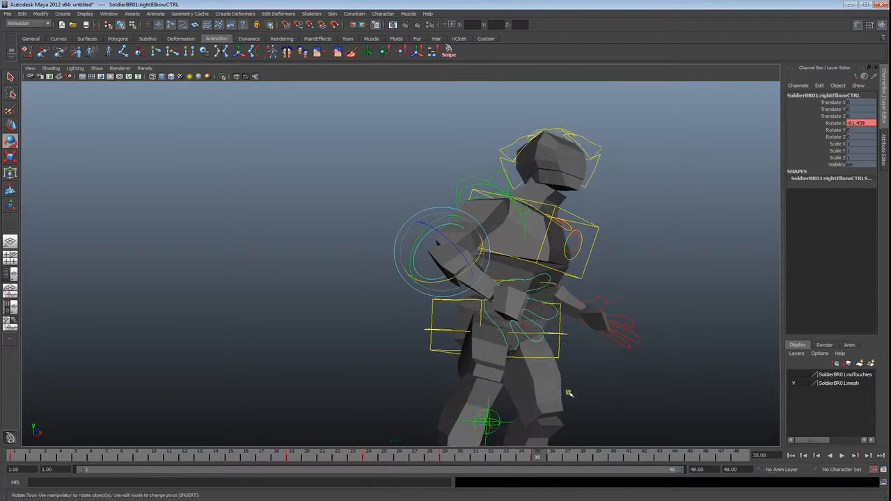
Scrub and play the animation to examine the right arm's return after the swing.
drag(532, 459, 201, 456)
scroll(334, 376, down, 5)
alt+drag(364, 346, 456, 339)
click(842, 455)
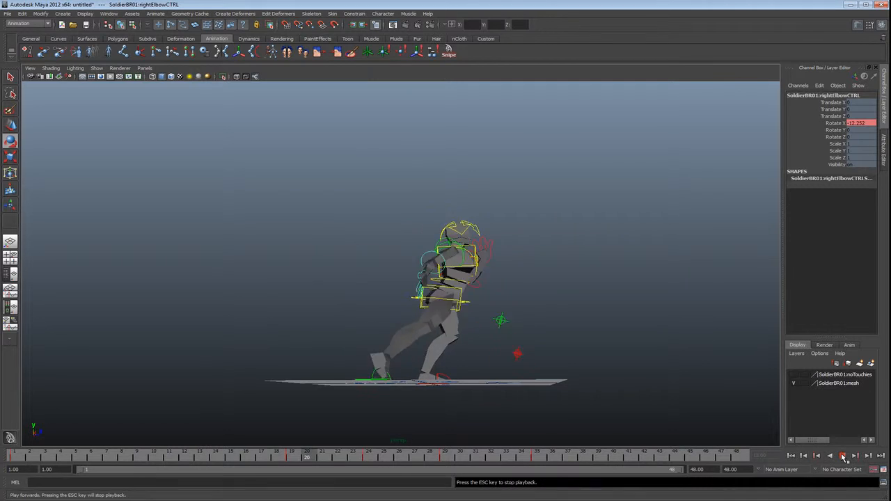
scroll(570, 393, up, 4)
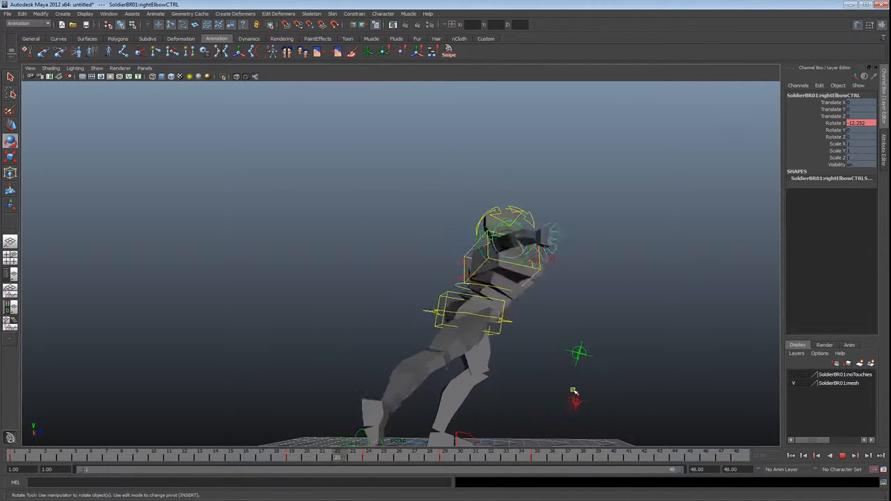
click(842, 455)
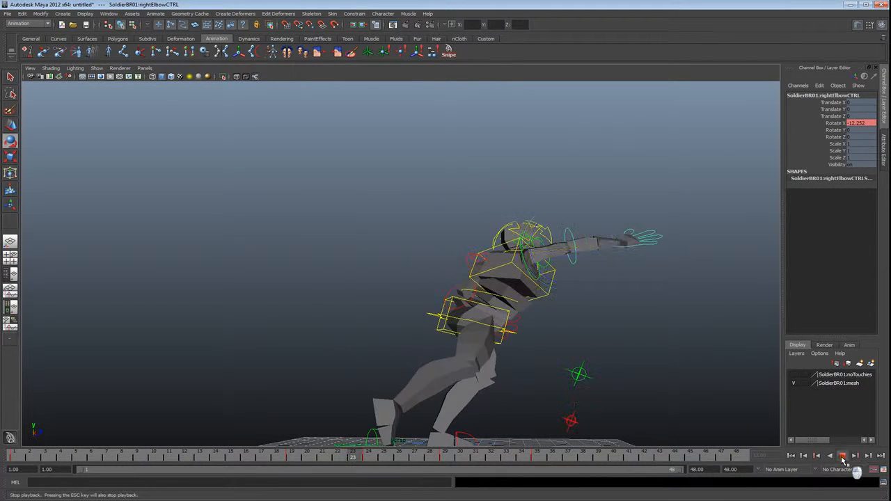
Move the frame 35 key of the right shoulder and elbow controls to frame 42.
drag(522, 457, 540, 459)
alt+drag(591, 365, 626, 394)
click(675, 310)
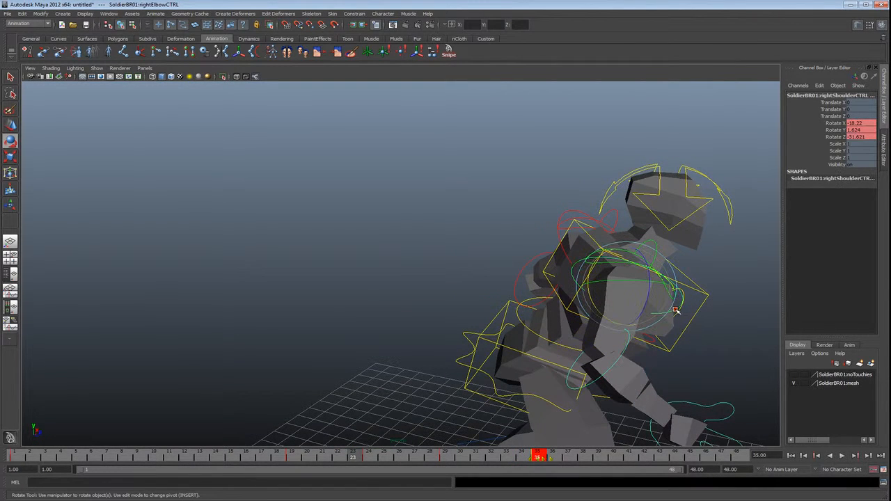
drag(545, 463, 616, 464)
alt+drag(612, 362, 584, 338)
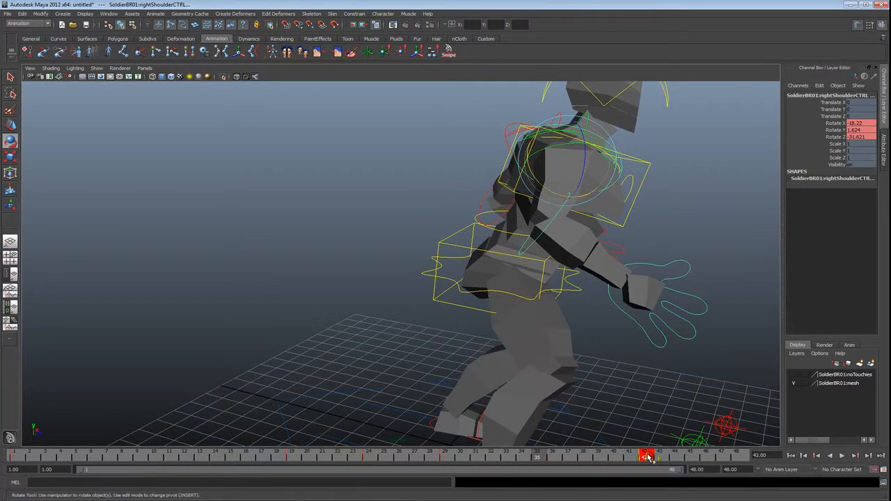
Play the animation from frame 24 to review how the right arm settles back.
click(368, 456)
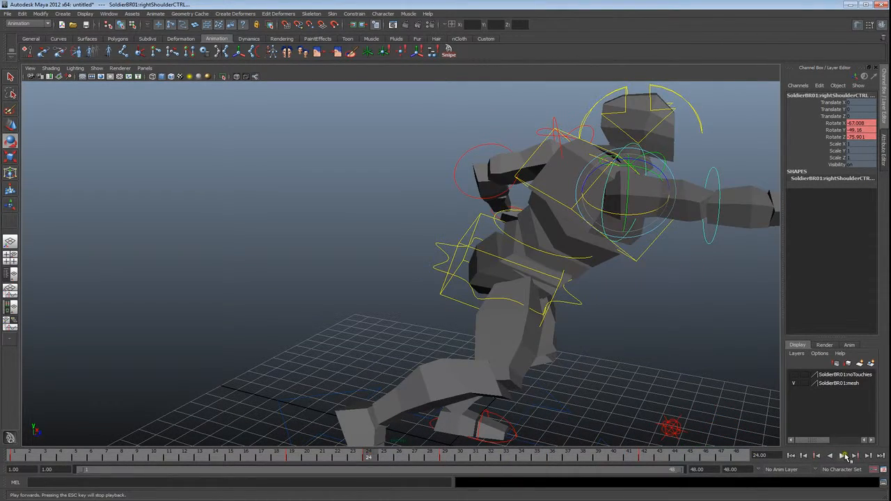
click(844, 455)
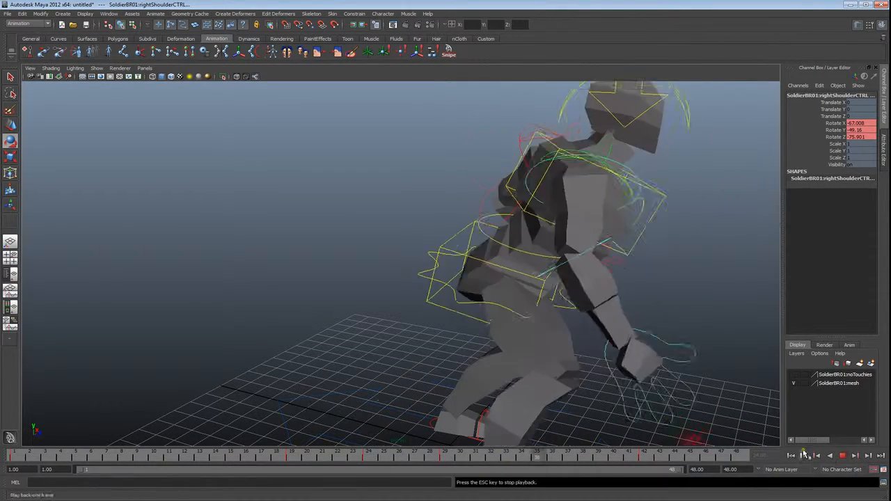
scroll(682, 394, down, 3)
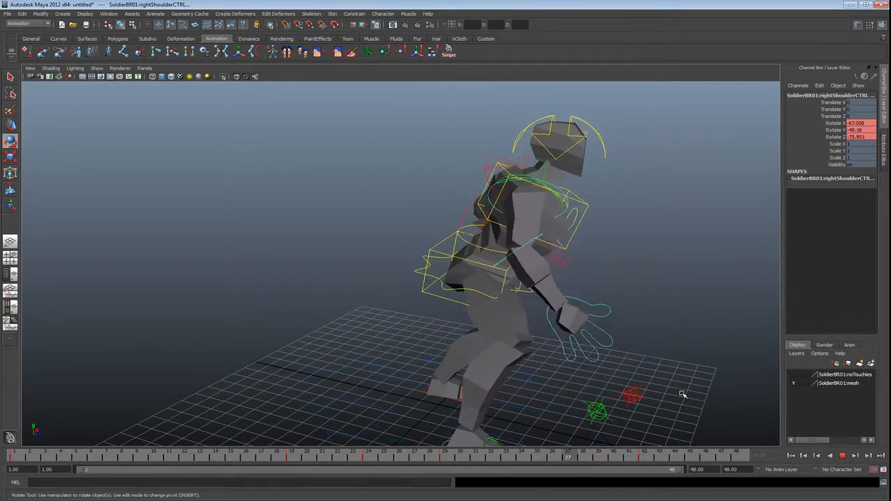
alt+right_drag(668, 392, 642, 388)
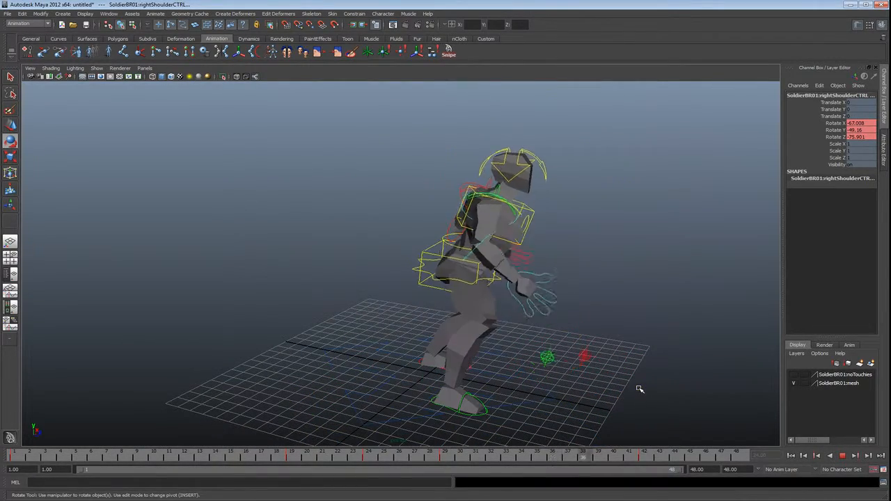
alt+drag(639, 389, 693, 419)
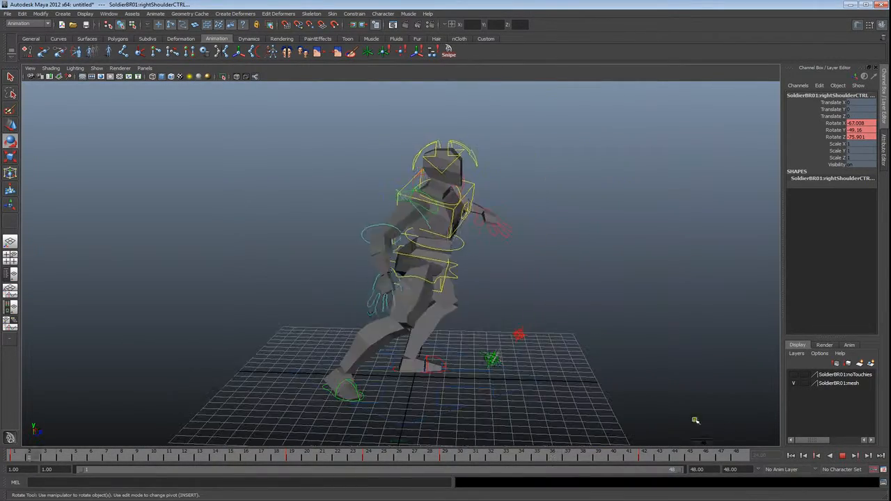
click(844, 456)
Retime the right foot control's step keys to begin earlier, around frame 16.
click(499, 391)
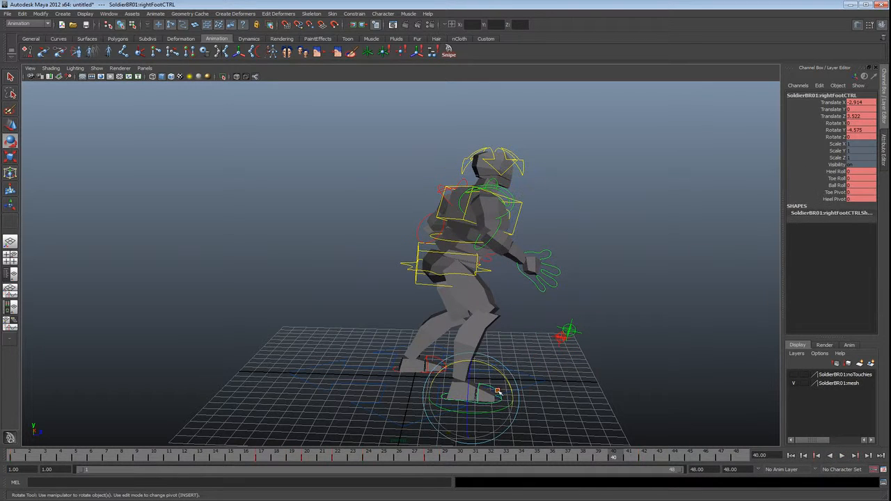
click(430, 456)
drag(427, 459, 334, 465)
key(alt+v)
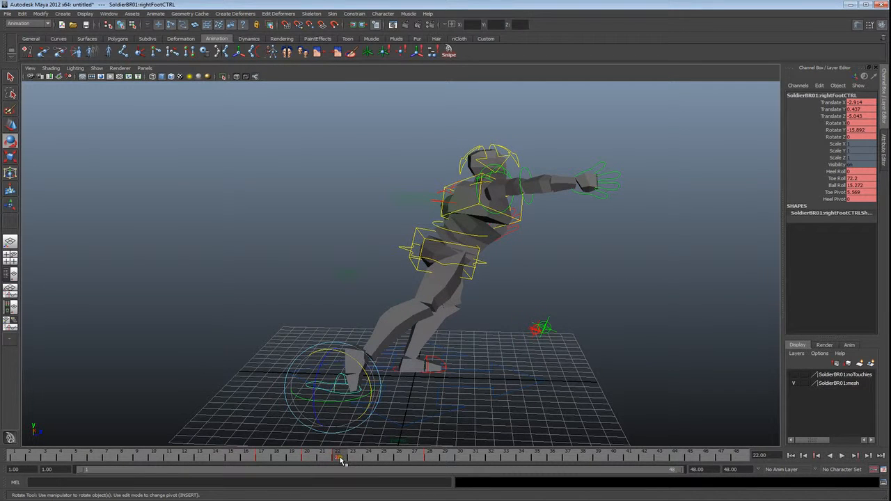
shift+drag(262, 458, 284, 462)
click(299, 461)
click(225, 461)
drag(226, 460, 407, 458)
drag(306, 461, 247, 459)
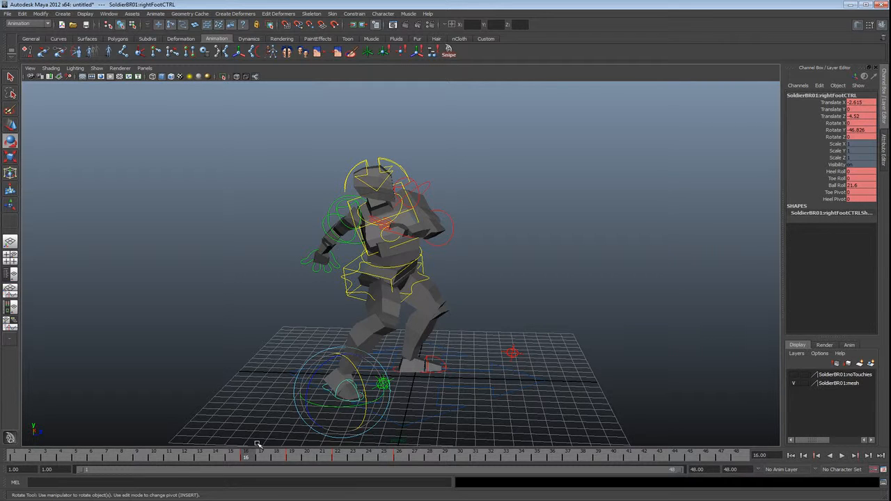
Scrub from frame 16 to 18 to examine the right foot's lift-off, and clear the selection.
alt+drag(427, 407, 450, 405)
alt+middle_drag(449, 405, 447, 380)
mouse_move(249, 460)
mouse_down()
mouse_move(407, 463)
mouse_move(274, 467)
mouse_up()
click(380, 352)
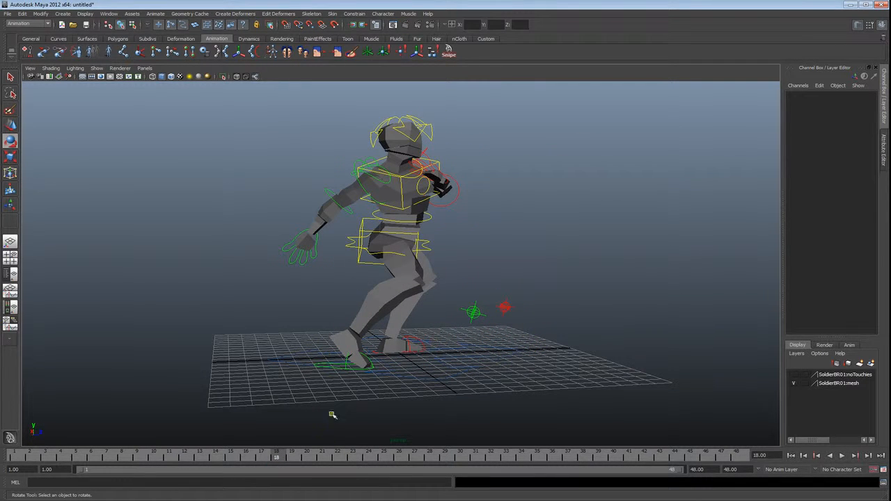
Play and scrub the punch between frames 17 and 29 to examine the motion of the hip sway control.
key(alt+v)
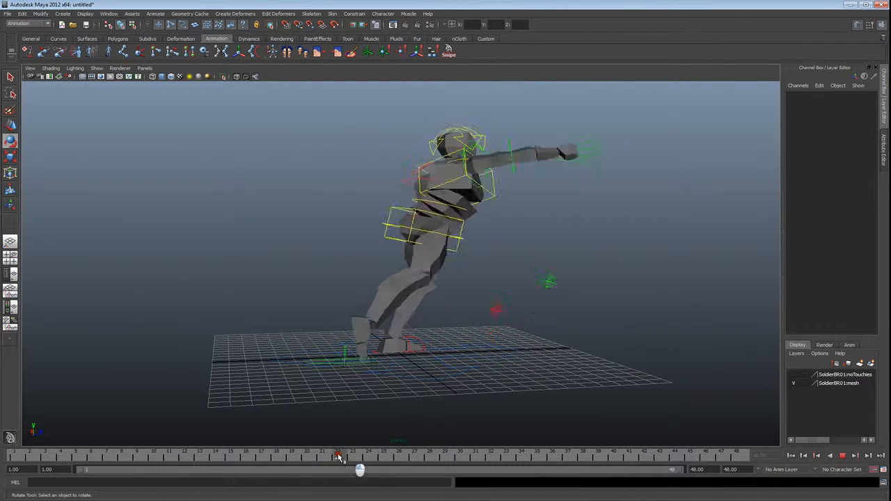
mouse_move(259, 456)
mouse_down()
mouse_move(447, 463)
mouse_move(268, 458)
mouse_move(305, 457)
mouse_up()
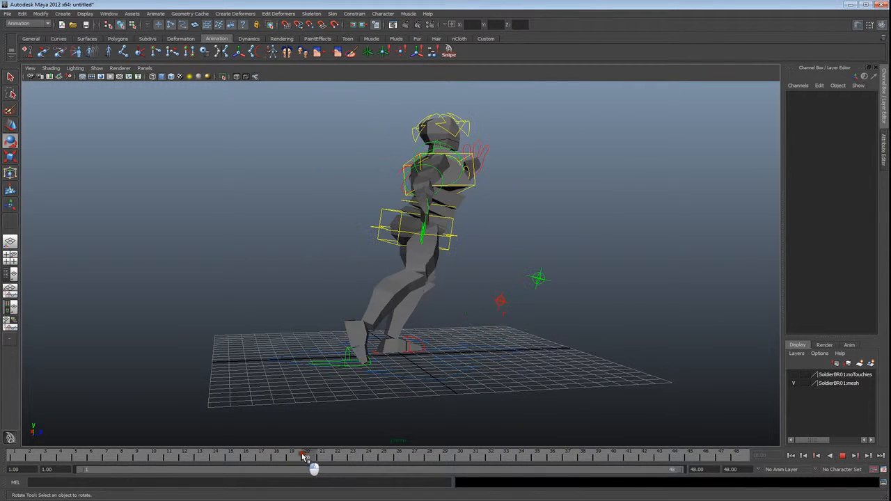
click(445, 236)
drag(312, 460, 447, 463)
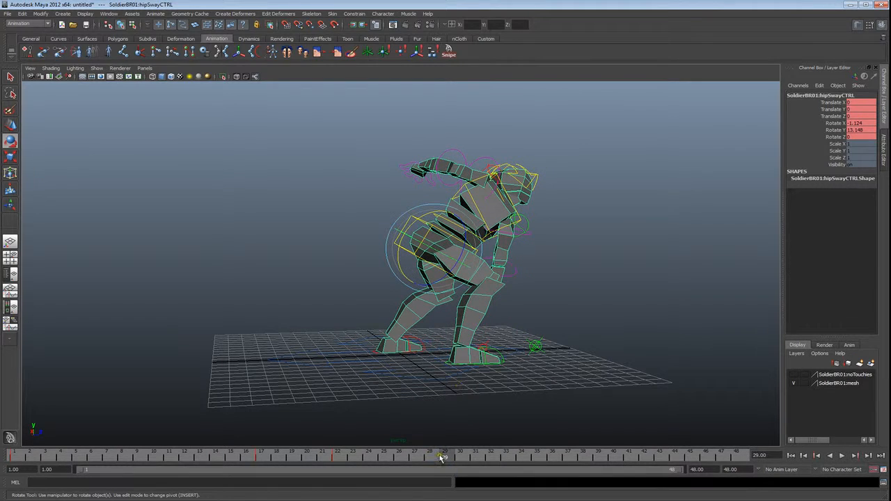
At frame 22, rotate the hip sway control to about X 0.518, Y -34.992 and Z -5.908 to twist the hips into the punch.
click(336, 459)
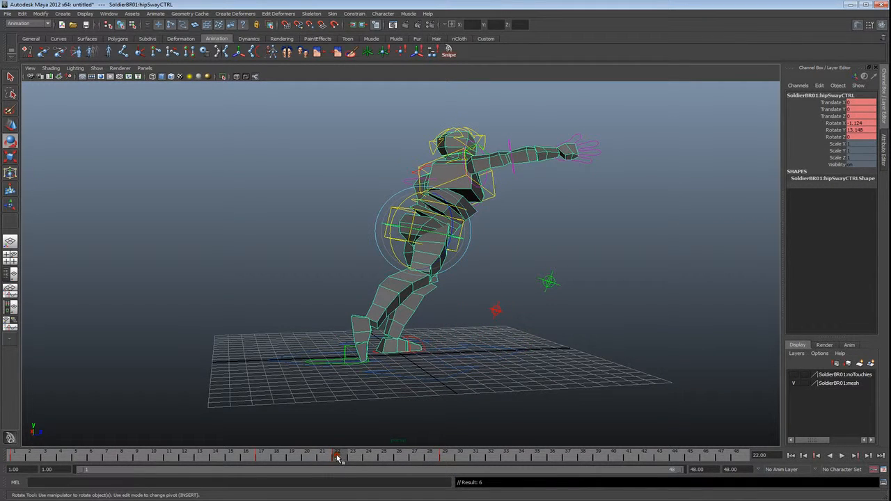
drag(433, 239, 437, 234)
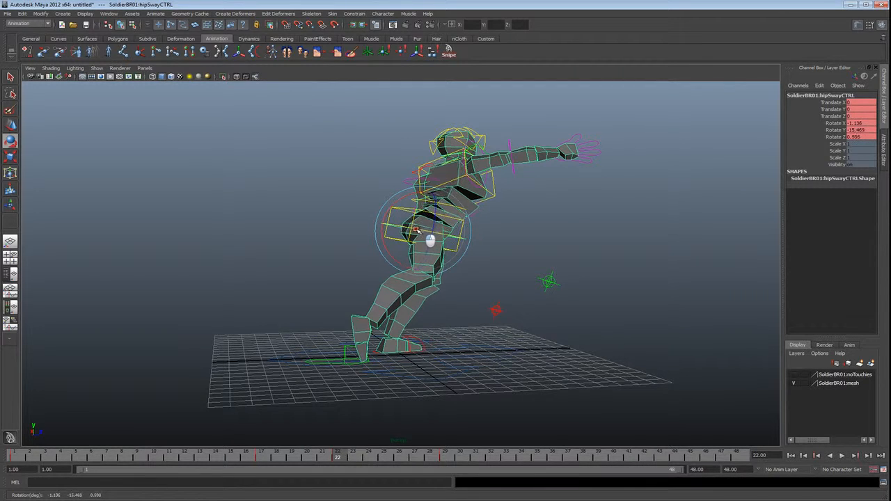
alt+drag(420, 233, 432, 259)
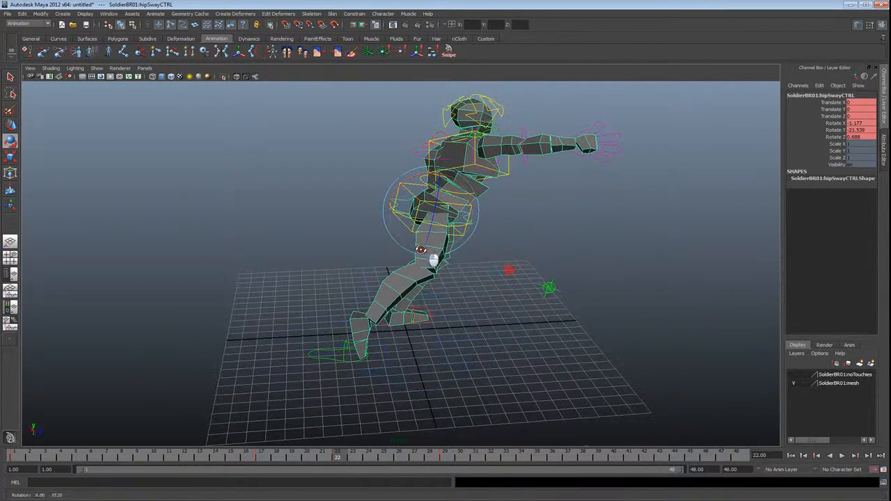
mouse_move(336, 456)
mouse_down()
mouse_move(266, 456)
mouse_move(438, 456)
mouse_move(252, 447)
mouse_move(340, 444)
mouse_move(453, 457)
mouse_move(250, 440)
mouse_move(396, 448)
mouse_move(265, 444)
mouse_move(334, 447)
mouse_up()
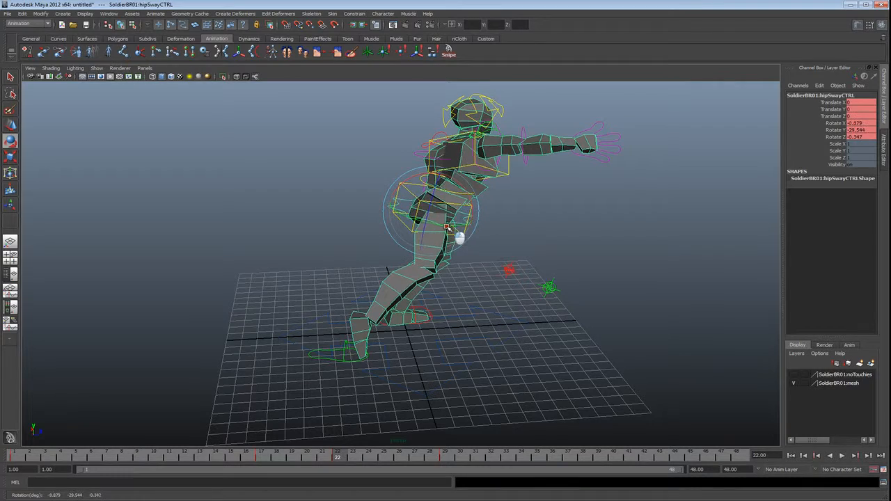
alt+drag(445, 226, 325, 211)
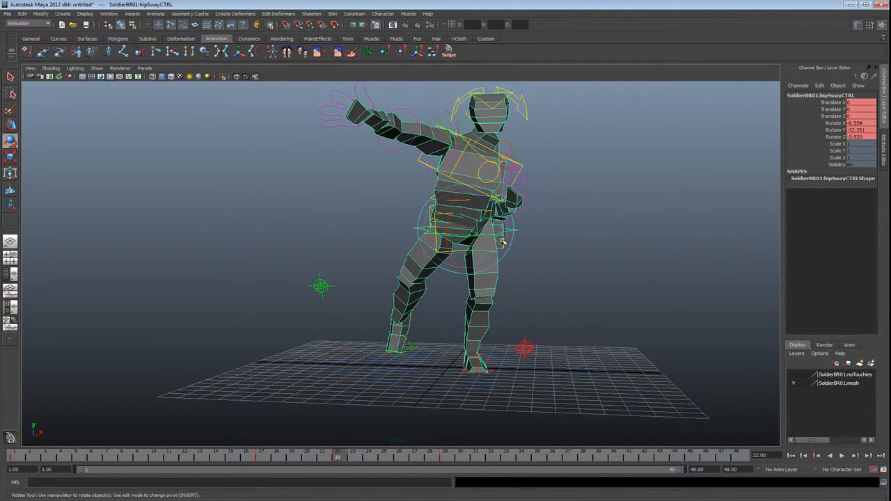
alt+drag(509, 253, 485, 223)
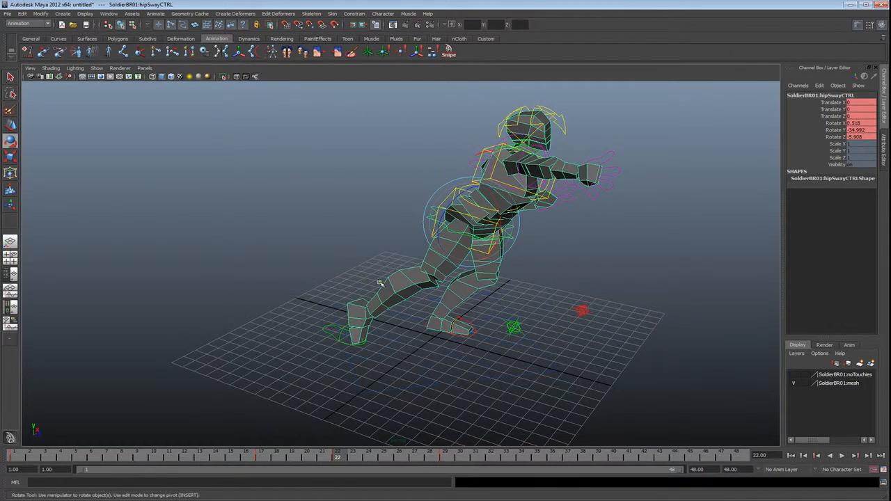
alt+drag(384, 302, 456, 294)
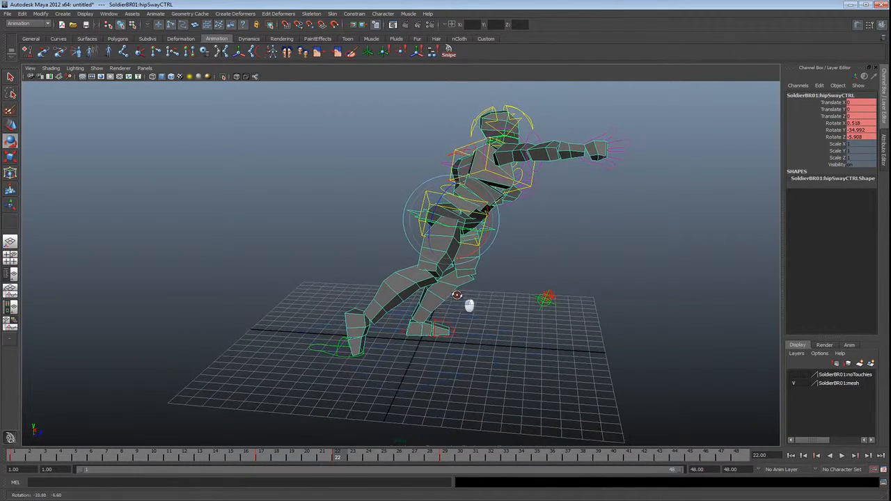
At frame 21, move the right foot control back to about Translate Z -5.134 and play the step to check it.
drag(336, 455, 277, 455)
click(333, 355)
drag(337, 458, 327, 454)
drag(251, 450, 322, 456)
key(e)
key(w)
alt+drag(355, 369, 352, 372)
drag(345, 330, 345, 322)
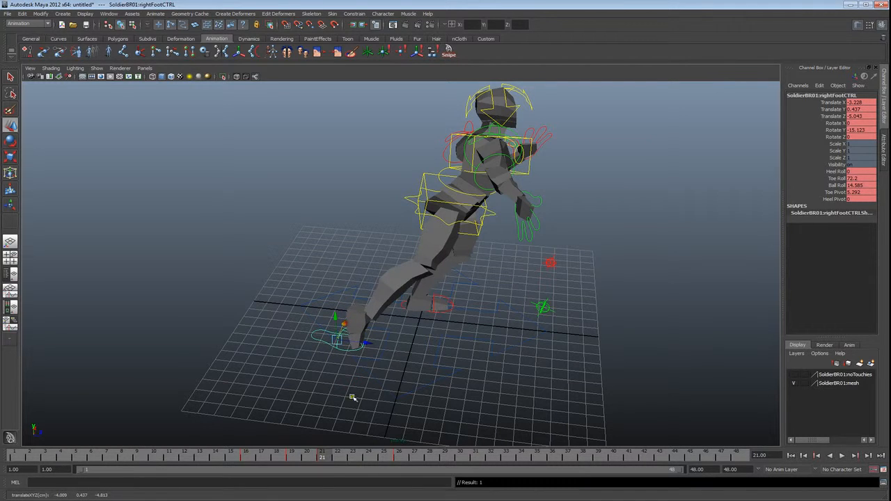
mouse_move(321, 459)
mouse_down()
mouse_move(283, 455)
mouse_move(322, 457)
mouse_up()
drag(369, 343, 348, 413)
key(alt+v)
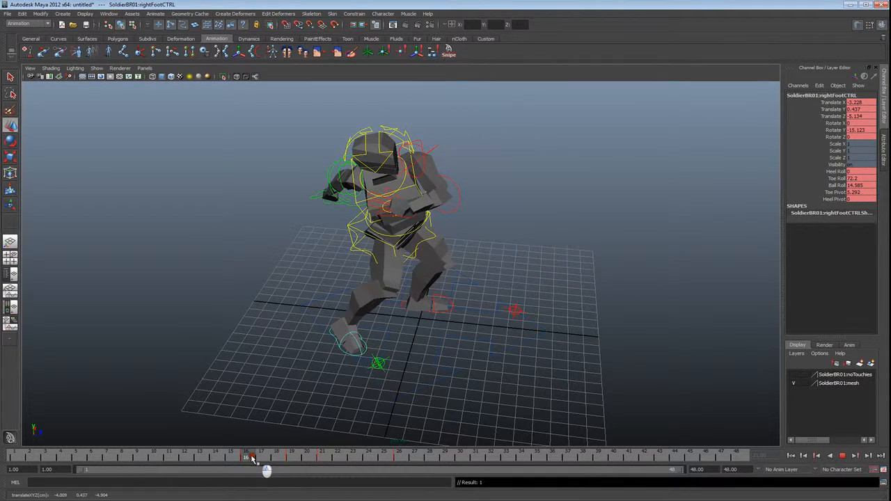
At frame 23, adjust the right foot control's position and set its Toe Roll to about 63.986 and Ball Roll to about -16.491.
click(355, 454)
alt+drag(459, 418, 380, 318)
drag(412, 344, 448, 358)
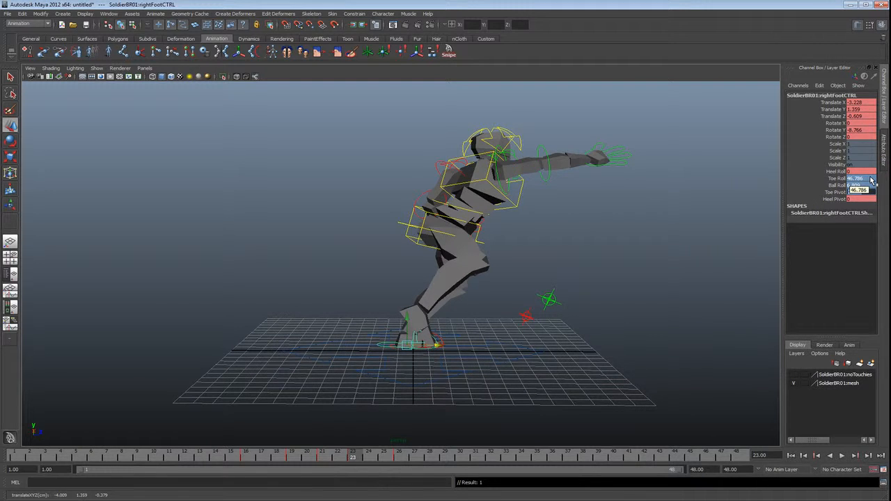
click(833, 185)
middle_drag(487, 311, 453, 311)
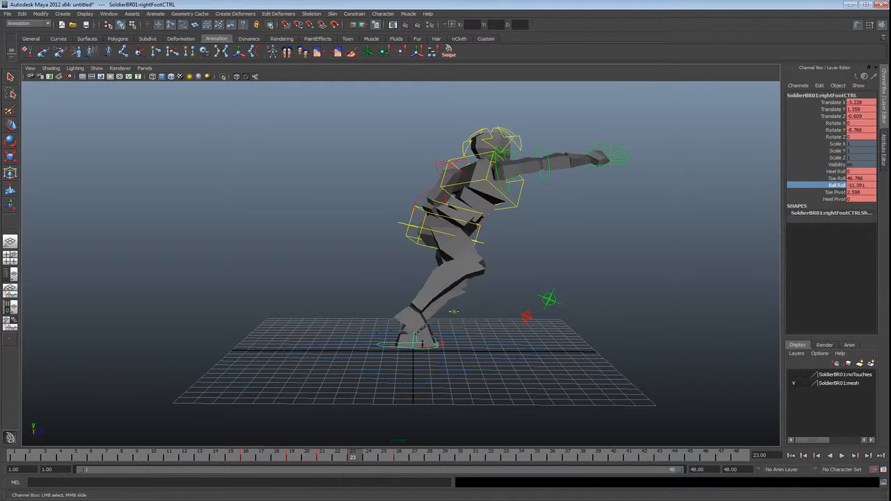
click(833, 193)
click(839, 179)
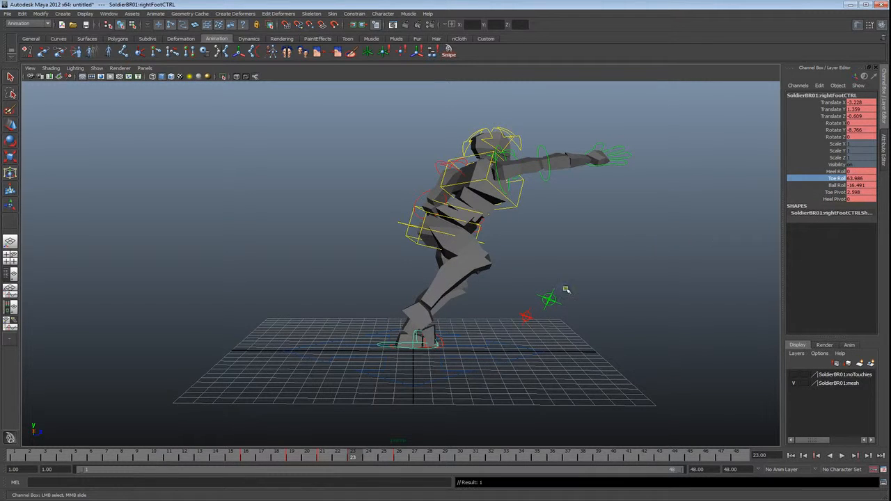
drag(376, 459, 327, 460)
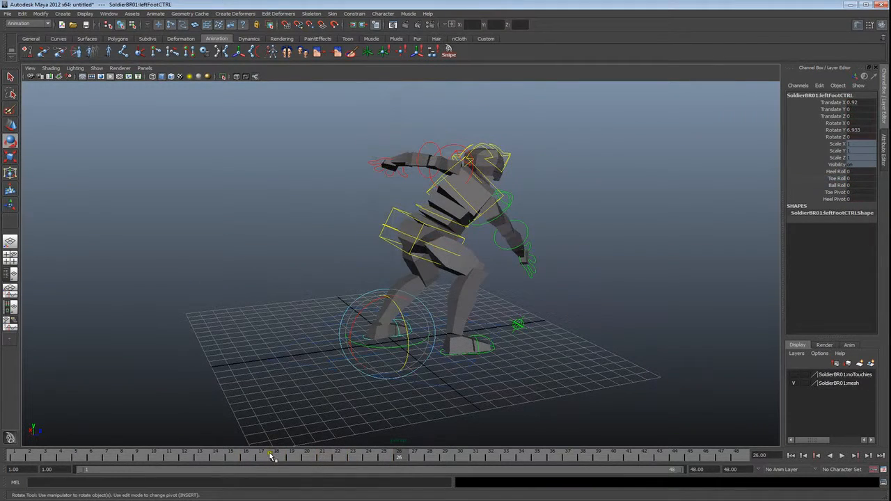
Key the left foot control at frame 21 and set its Ball Roll to about 28.3 to lift the heel.
alt+drag(475, 405, 469, 388)
key(alt+v)
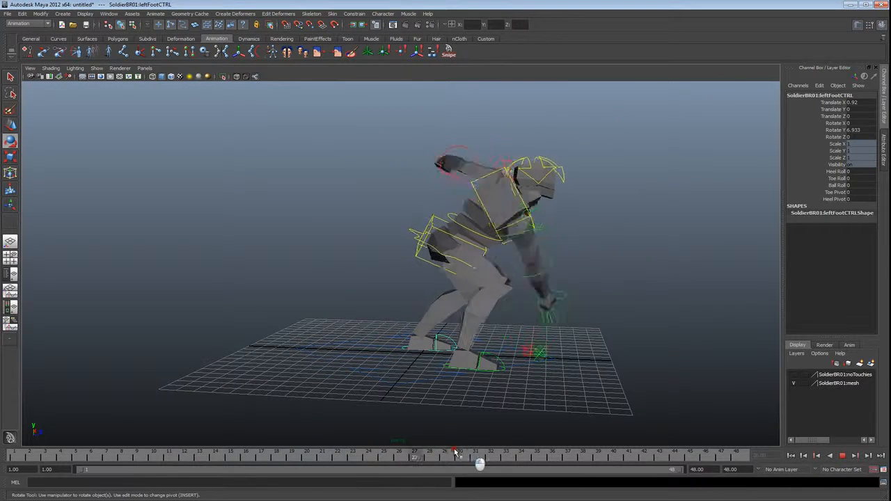
mouse_move(311, 441)
mouse_down()
mouse_move(354, 440)
mouse_move(298, 437)
mouse_move(335, 440)
mouse_move(325, 456)
mouse_move(238, 456)
mouse_move(422, 460)
mouse_move(126, 457)
mouse_move(539, 457)
mouse_move(323, 454)
mouse_up()
key(s)
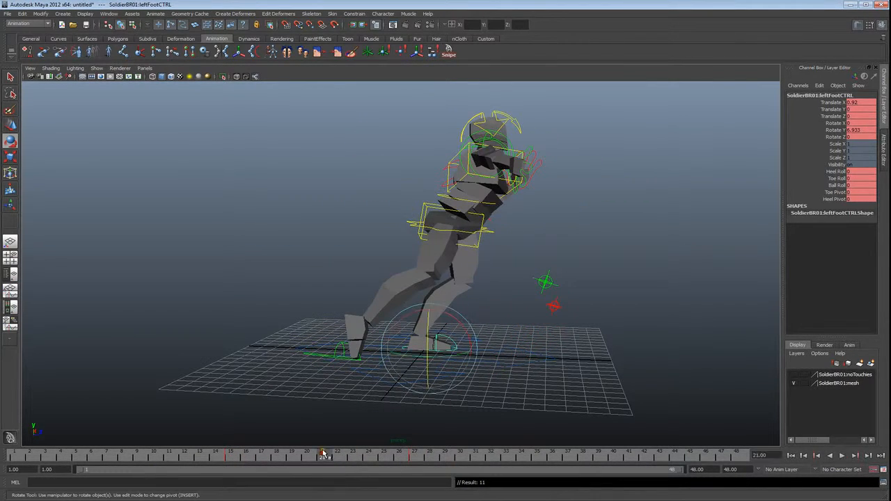
click(837, 185)
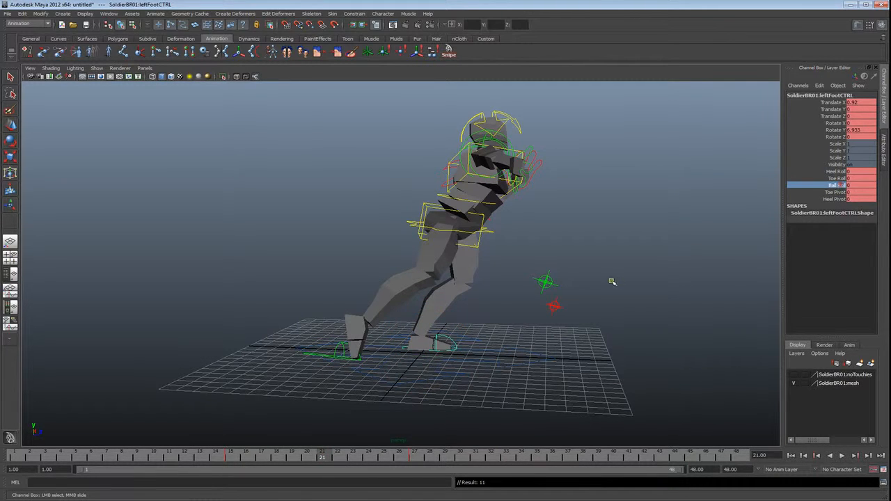
middle_drag(606, 280, 704, 280)
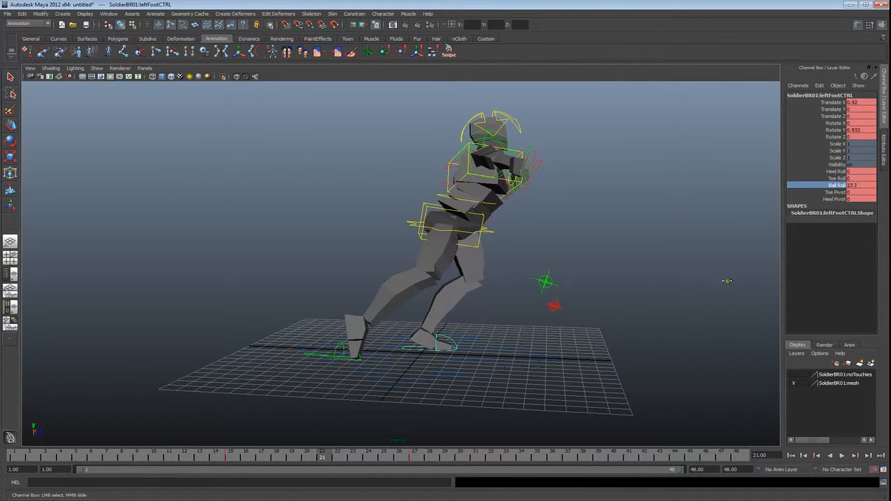
mouse_move(323, 456)
mouse_down()
mouse_move(253, 456)
mouse_move(487, 446)
mouse_move(234, 456)
mouse_move(334, 435)
mouse_move(406, 486)
mouse_move(346, 441)
mouse_move(327, 439)
mouse_up()
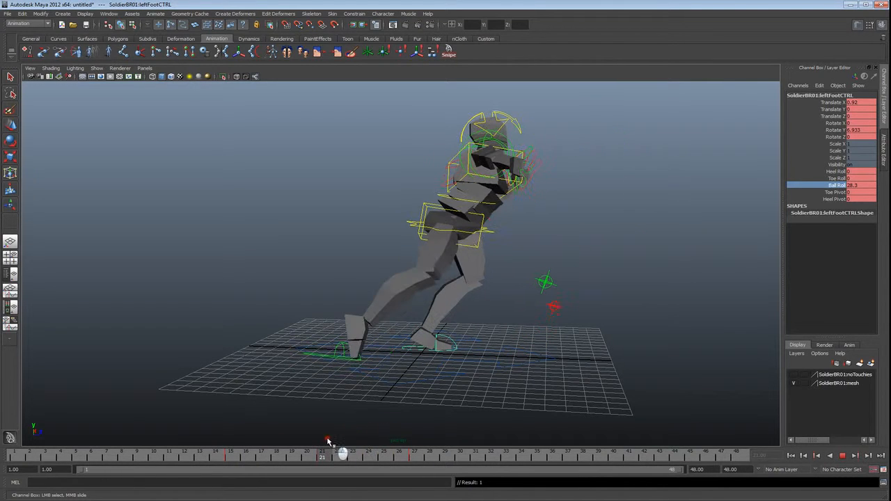
At frame 21, raise the pelvis control slightly to about Translate Y -0.794 and scrub back to check the pose.
click(479, 239)
key(e)
key(w)
alt+drag(496, 302, 509, 296)
drag(440, 224, 443, 219)
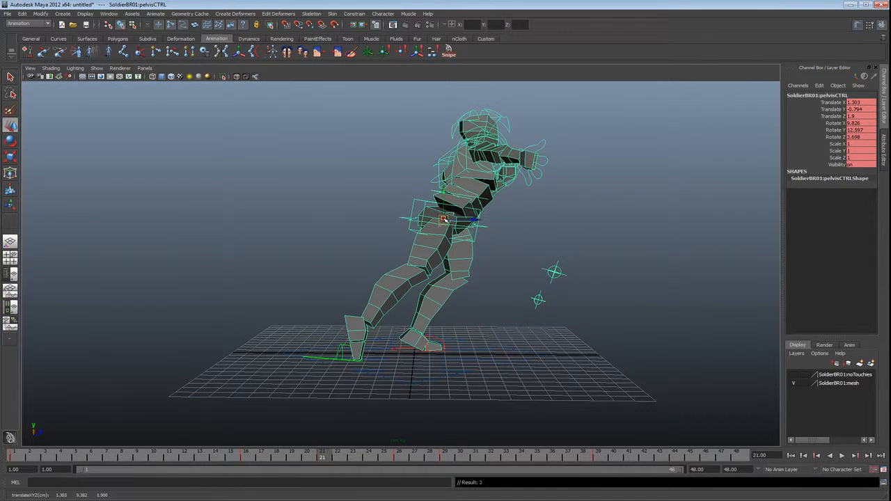
drag(337, 465, 291, 453)
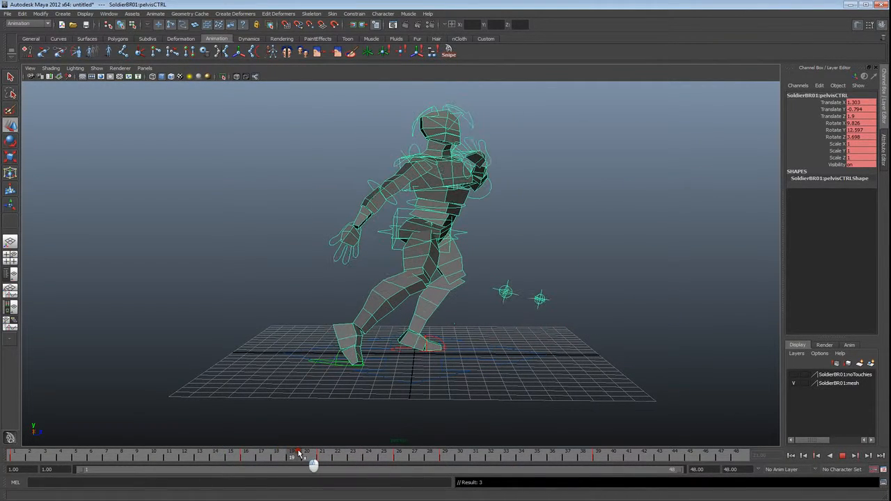
Move the left foot control's frame 15 key to frame 17 and return to frame 1.
click(437, 338)
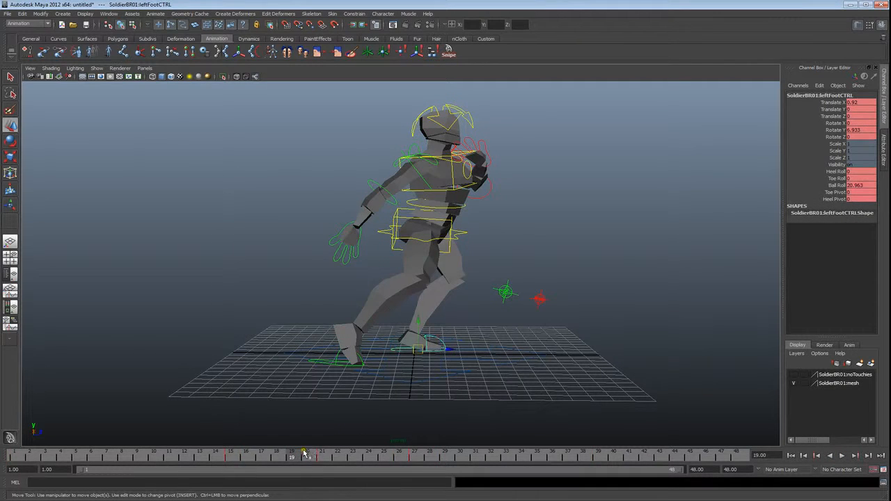
drag(234, 456, 15, 458)
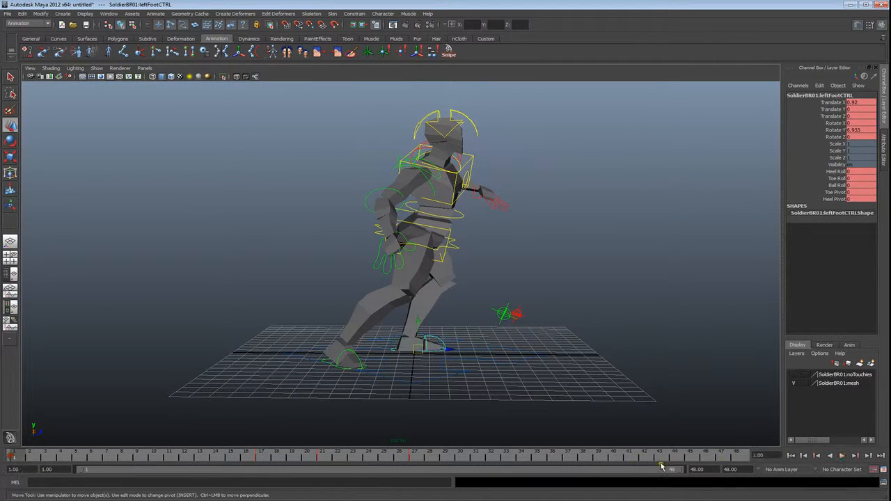